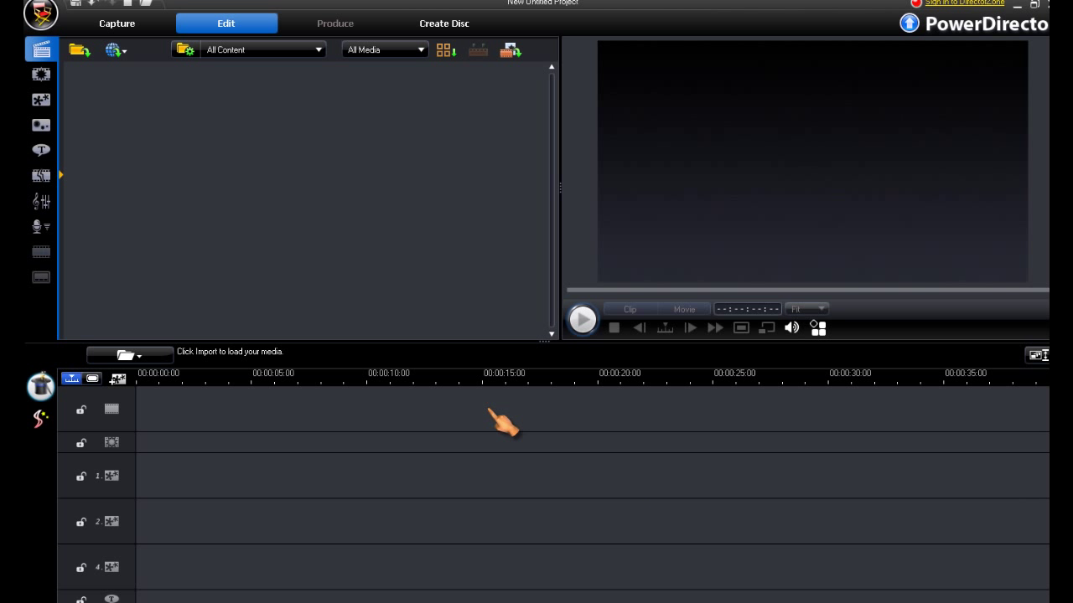
- Import SANY1549.MP4 from the Rome 2009 folder and scrub its preview about three seconds in
{"action": "left_click", "coordinate": [87, 55]}
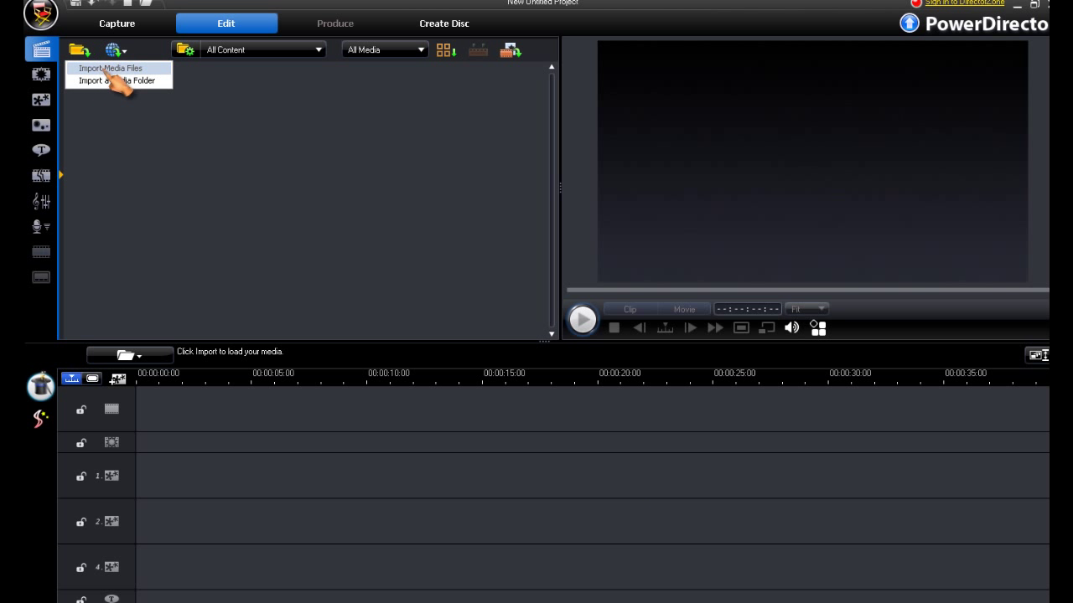
{"action": "left_click", "coordinate": [109, 69]}
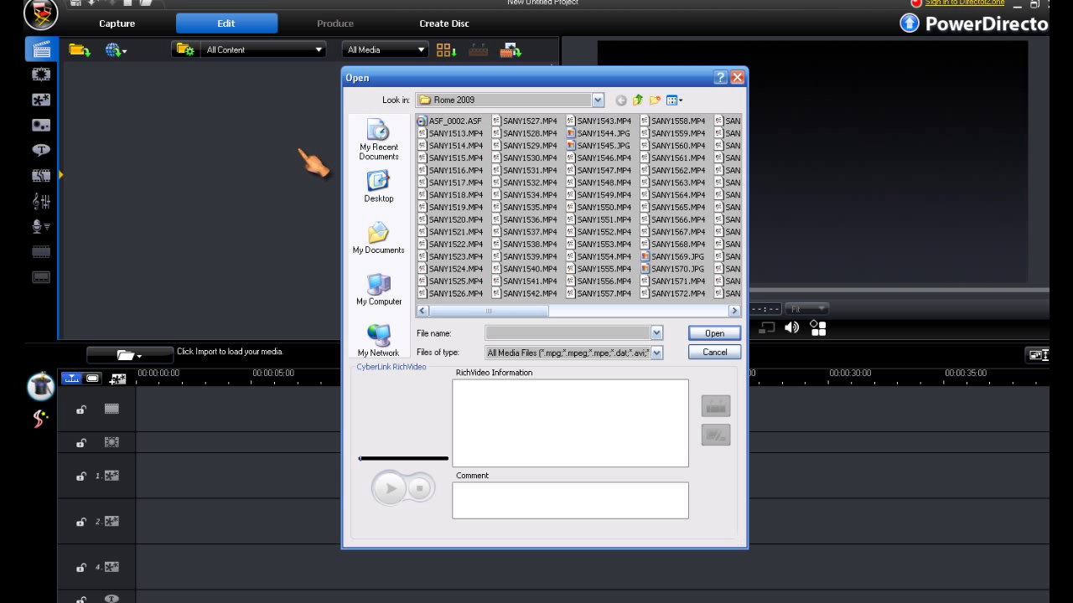
{"action": "left_click", "coordinate": [610, 200]}
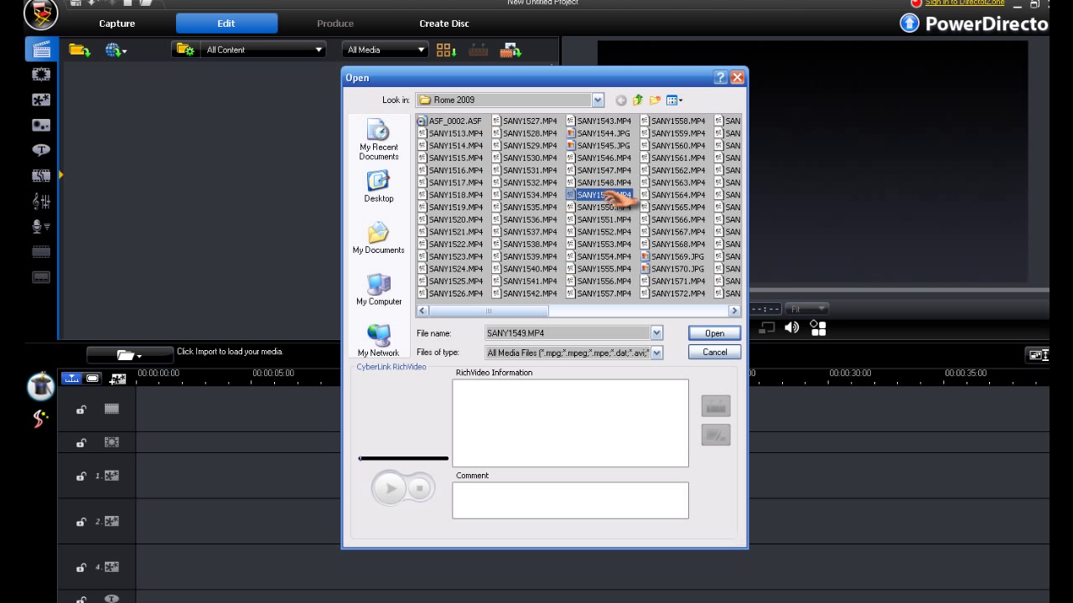
{"action": "left_click", "coordinate": [714, 334]}
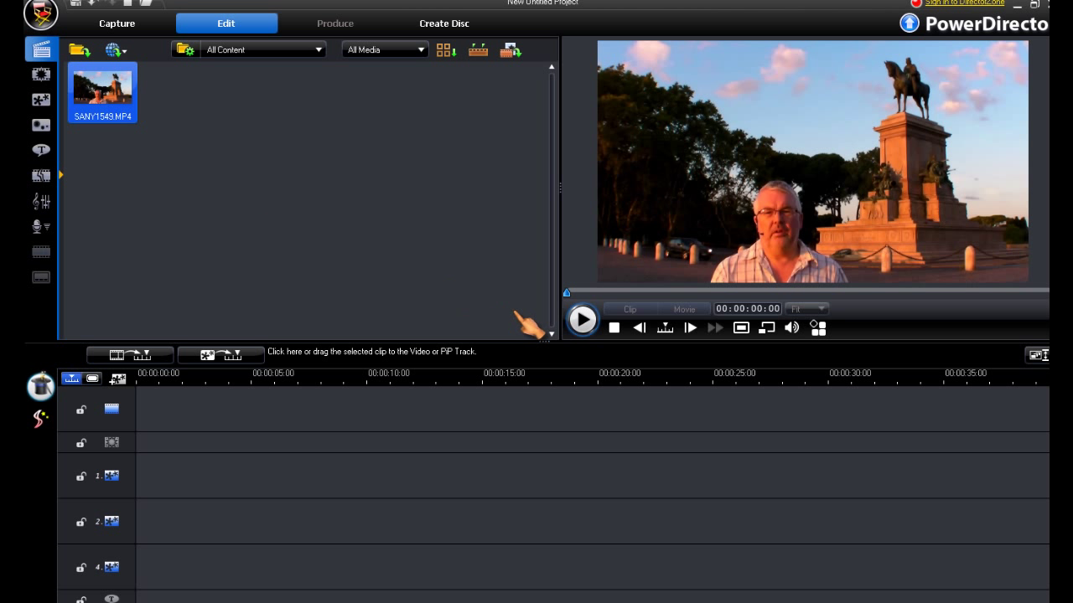
{"action": "left_click_drag", "start_coordinate": [567, 293], "coordinate": [644, 293]}
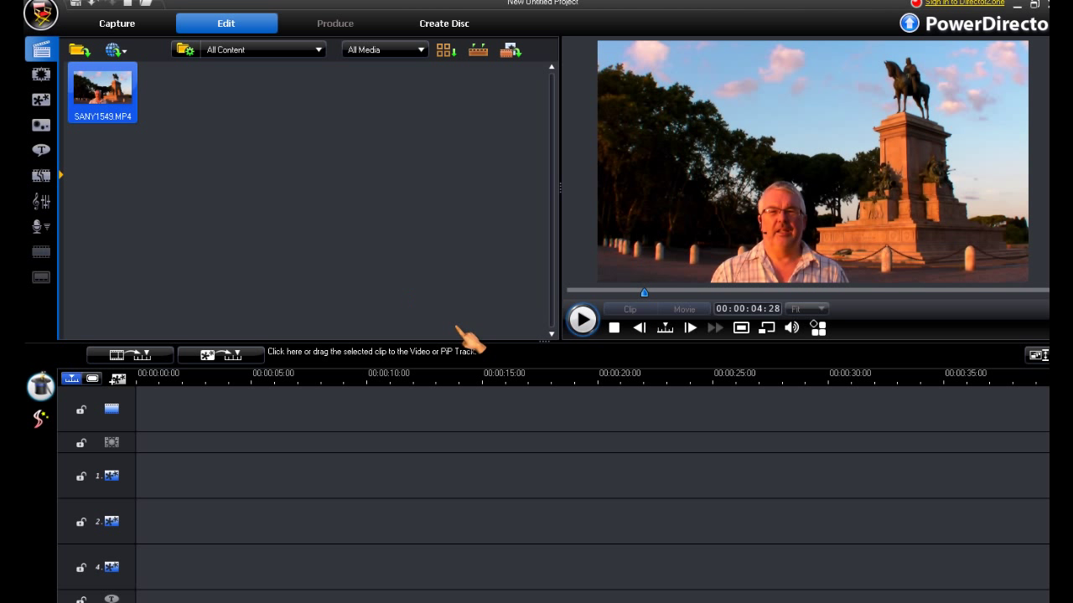
- Save the current preview frame as a snapshot named mask1549, then minimise PowerDirector
{"action": "left_click", "coordinate": [740, 328]}
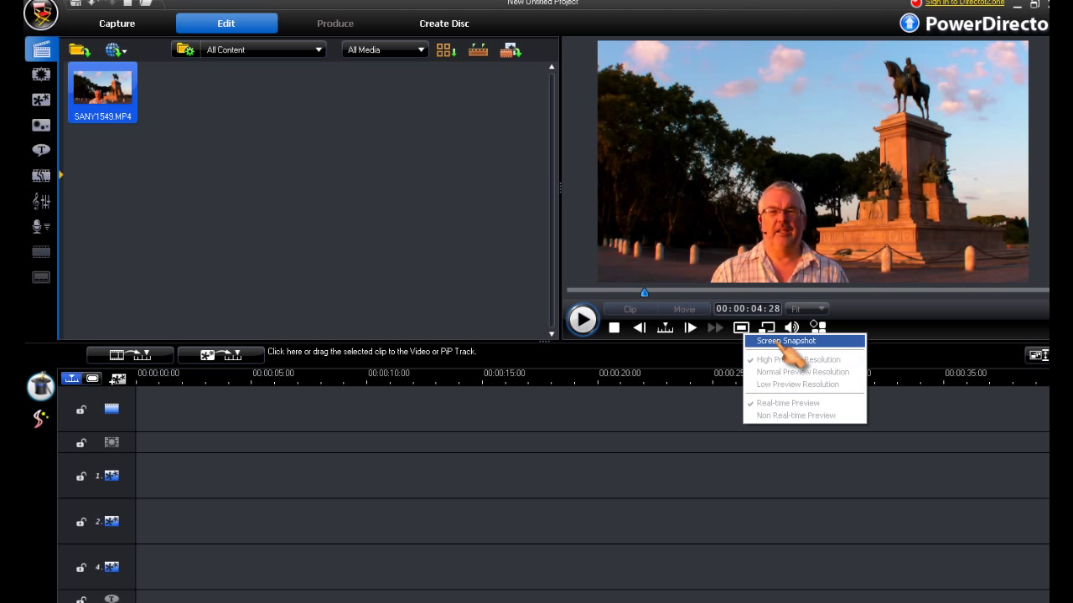
{"action": "left_click", "coordinate": [759, 341]}
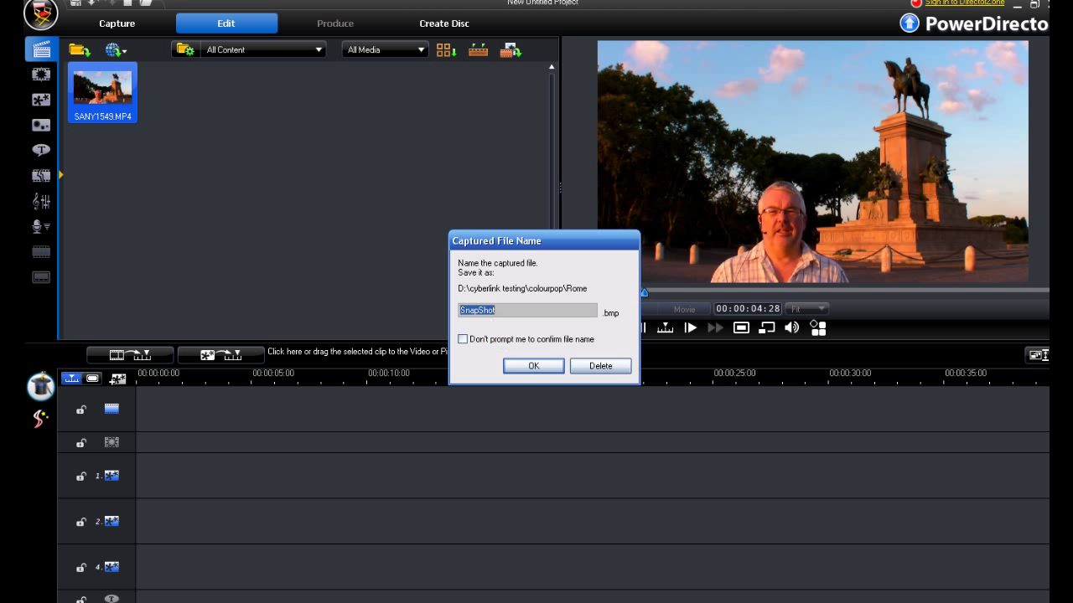
{"action": "key", "text": "BackSpace"}
{"action": "type", "text": "mask1549"}
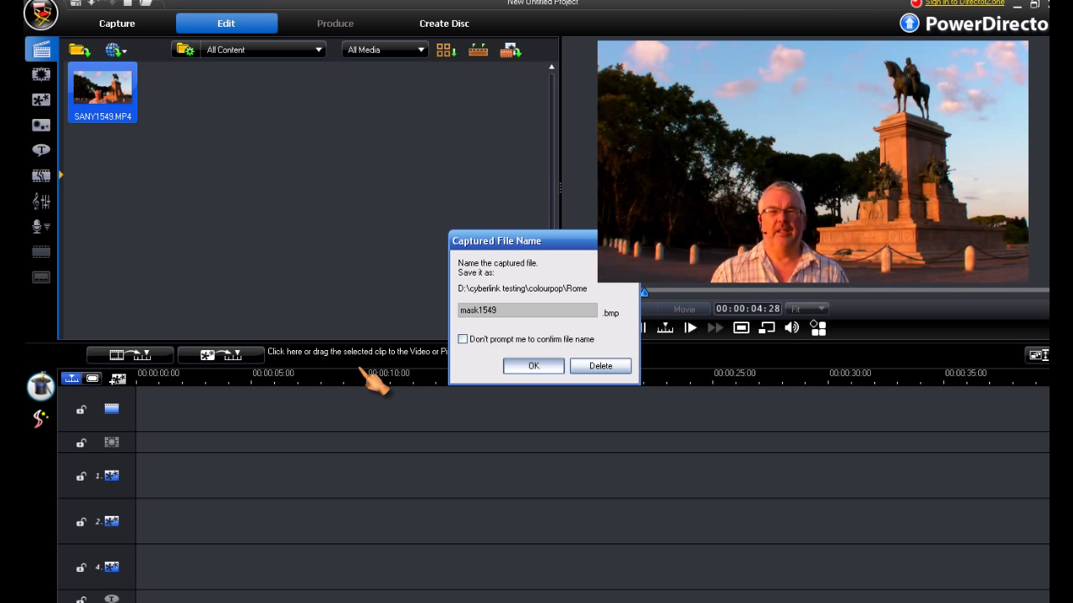
{"action": "key", "text": "Return"}
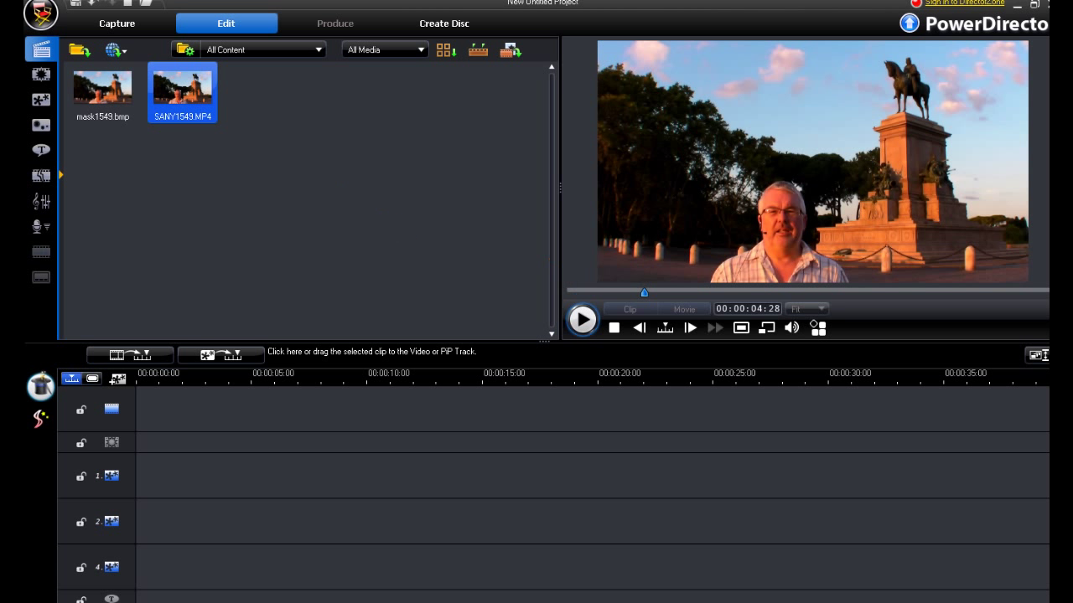
{"action": "left_click", "coordinate": [1020, 10]}
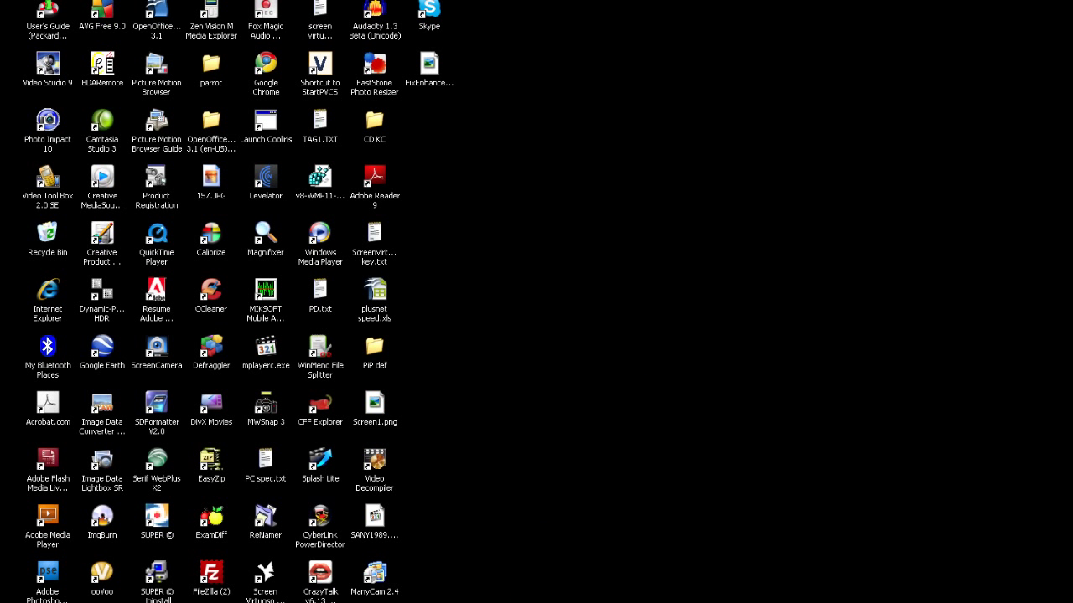
- Return to Photoshop Elements and switch to the garibaldi.psd document
{"action": "key", "text": "alt+Tab"}
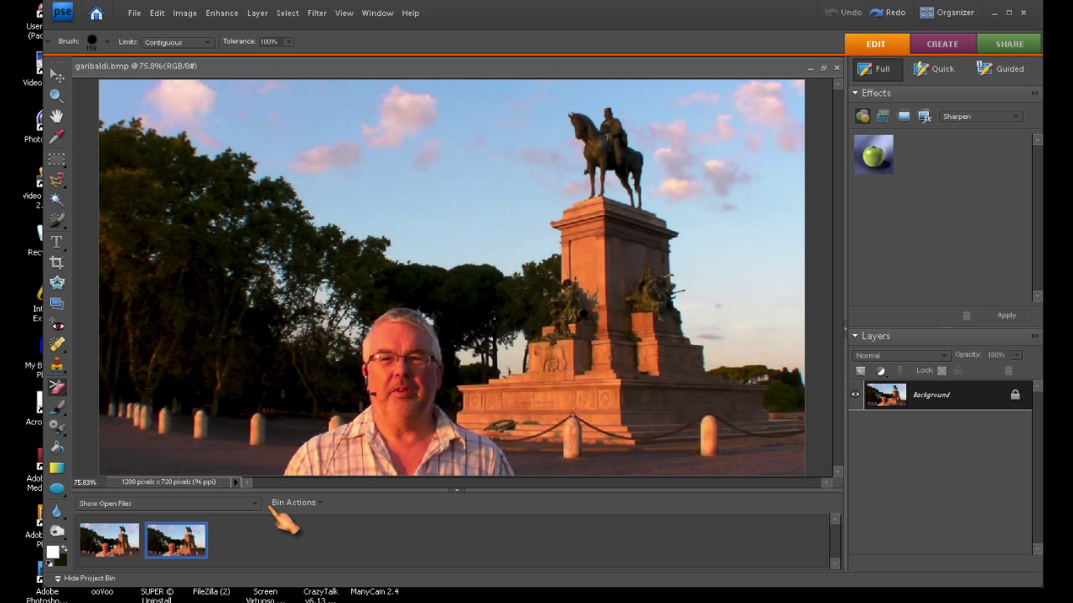
{"action": "left_click", "coordinate": [109, 541]}
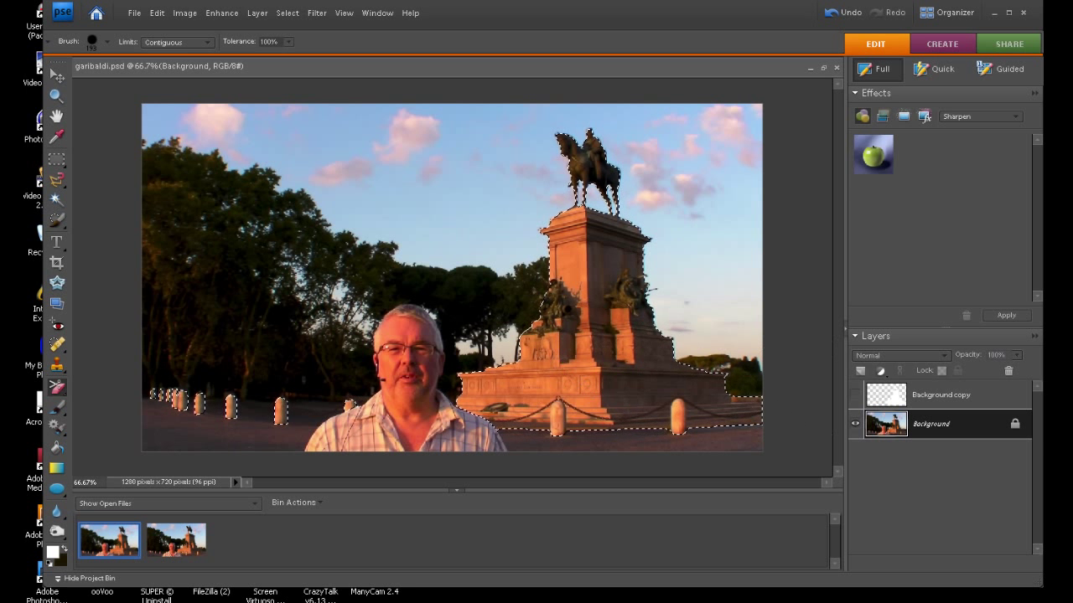
- Make the Background copy layer visible and fill the monument selection with white
{"action": "left_click", "coordinate": [855, 395]}
{"action": "key", "text": "Delete"}
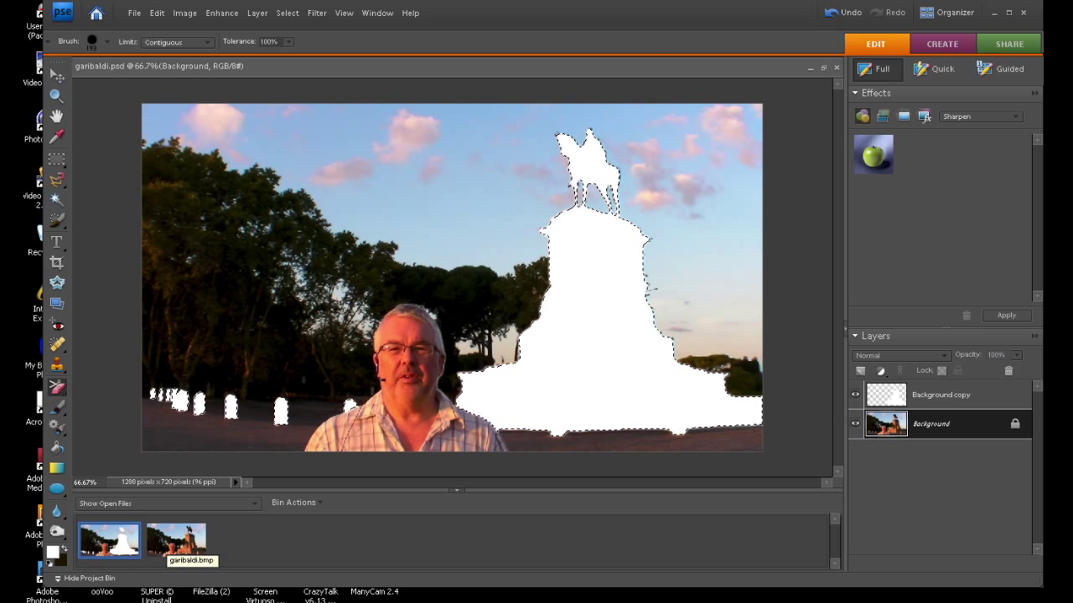
- Erase four round patches of trees in garibaldi.bmp to transparency, then return to garibaldi.psd
{"action": "left_click", "coordinate": [200, 544]}
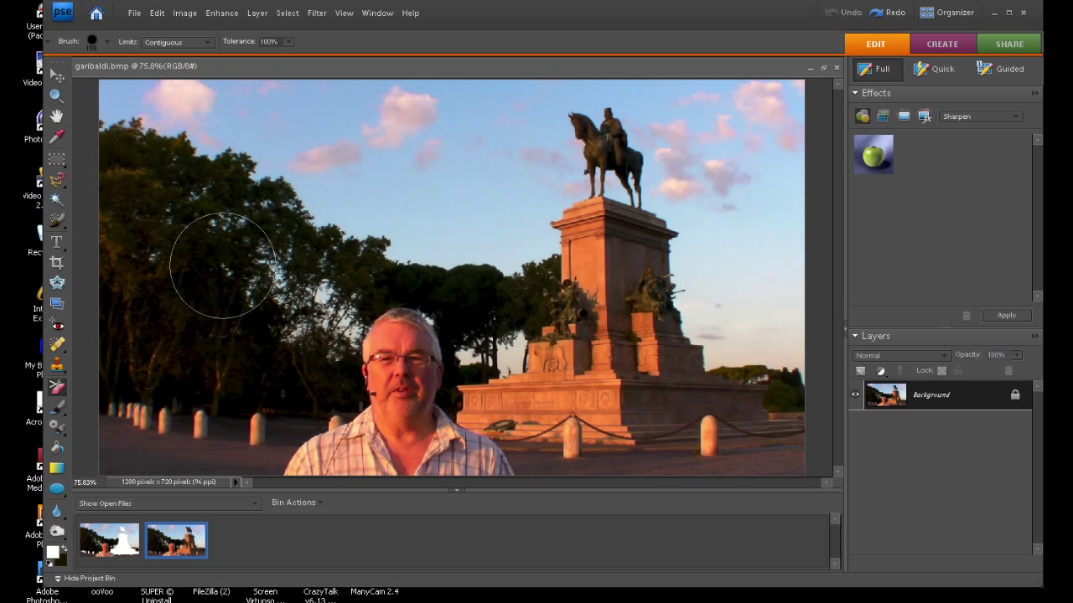
{"action": "left_click", "coordinate": [225, 240]}
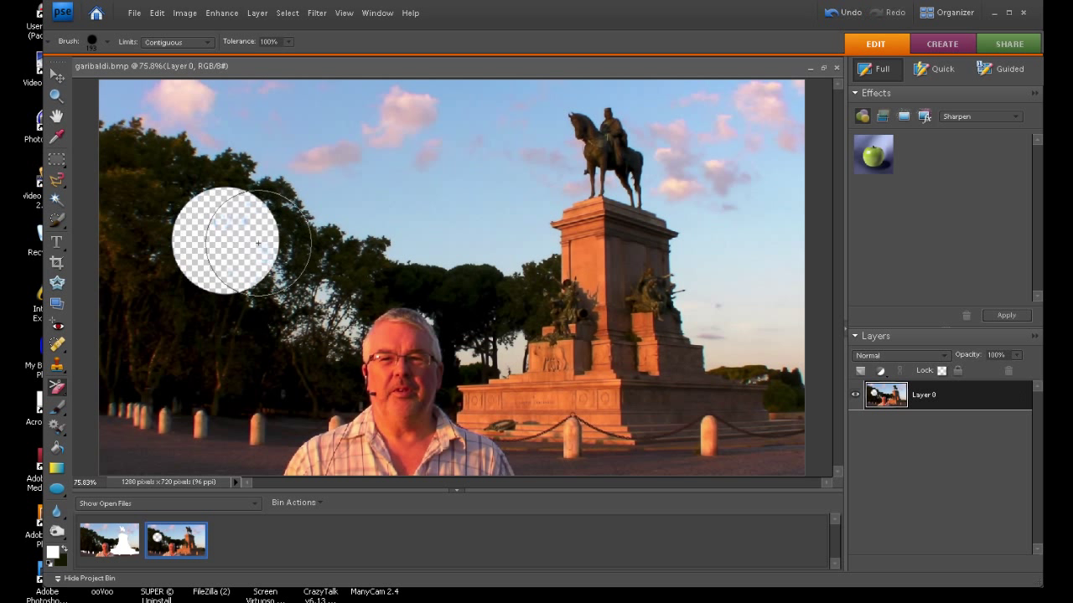
{"action": "left_click", "coordinate": [231, 291]}
{"action": "left_click", "coordinate": [205, 292]}
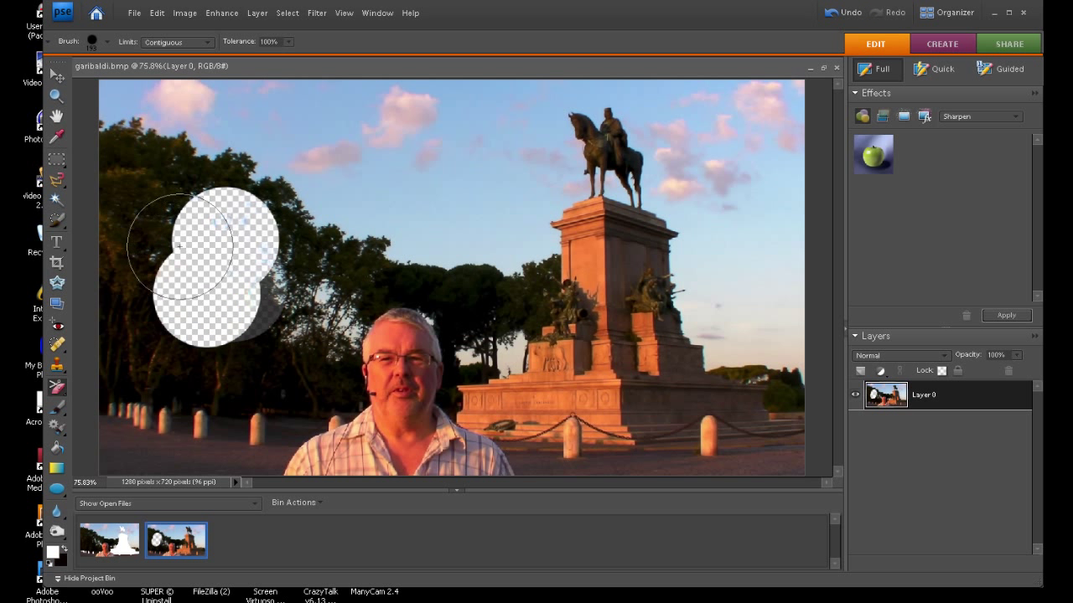
{"action": "left_click", "coordinate": [174, 246]}
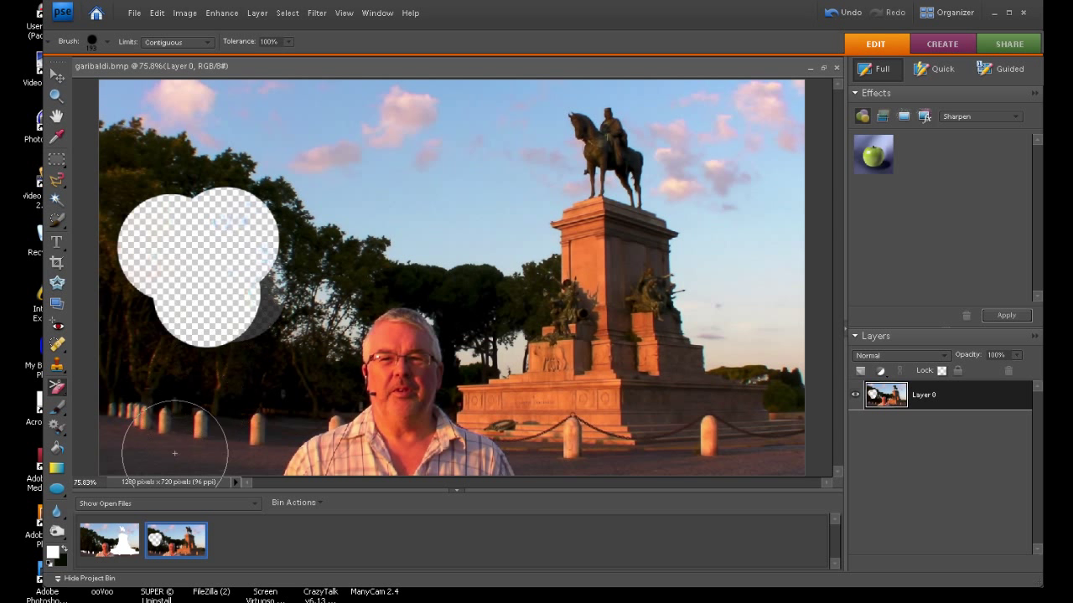
{"action": "left_click", "coordinate": [109, 540]}
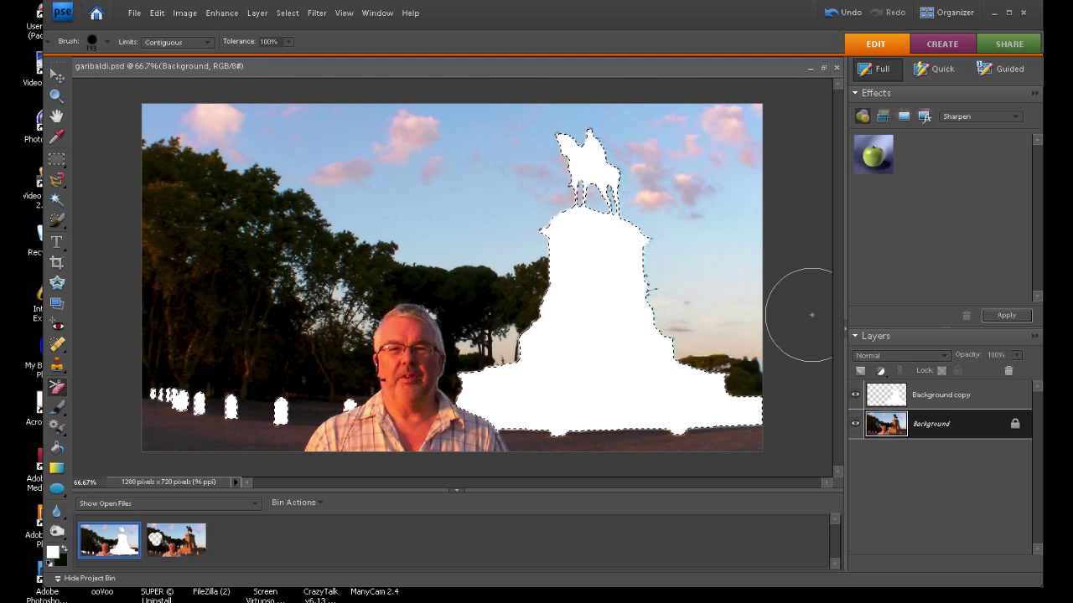
- Hide the Background photo layer, save garibaldi.psd, and minimise Photoshop Elements
{"action": "left_click", "coordinate": [855, 423]}
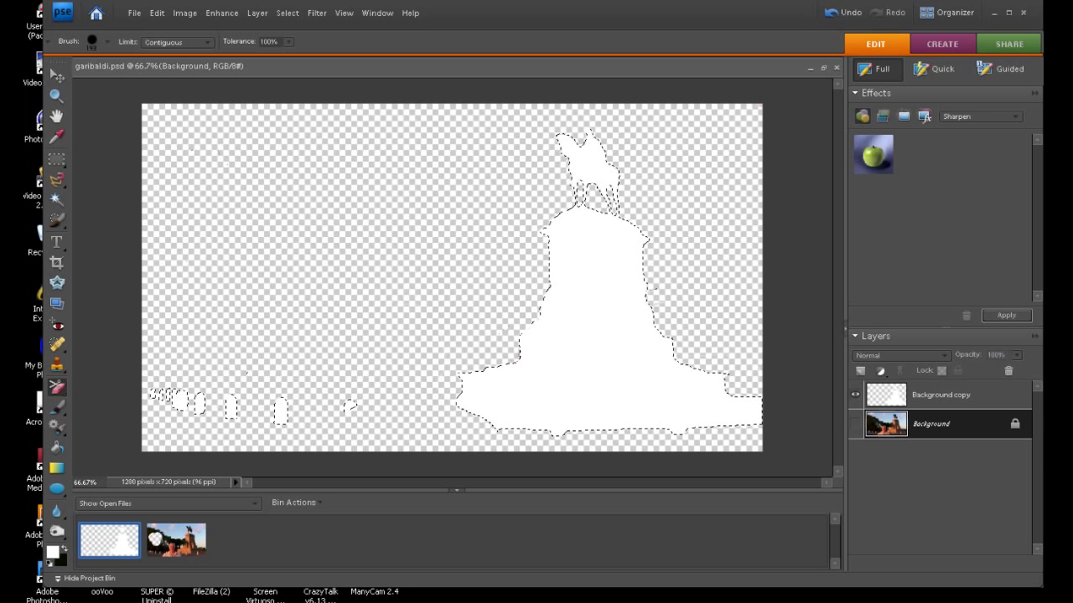
{"action": "left_click", "coordinate": [134, 13]}
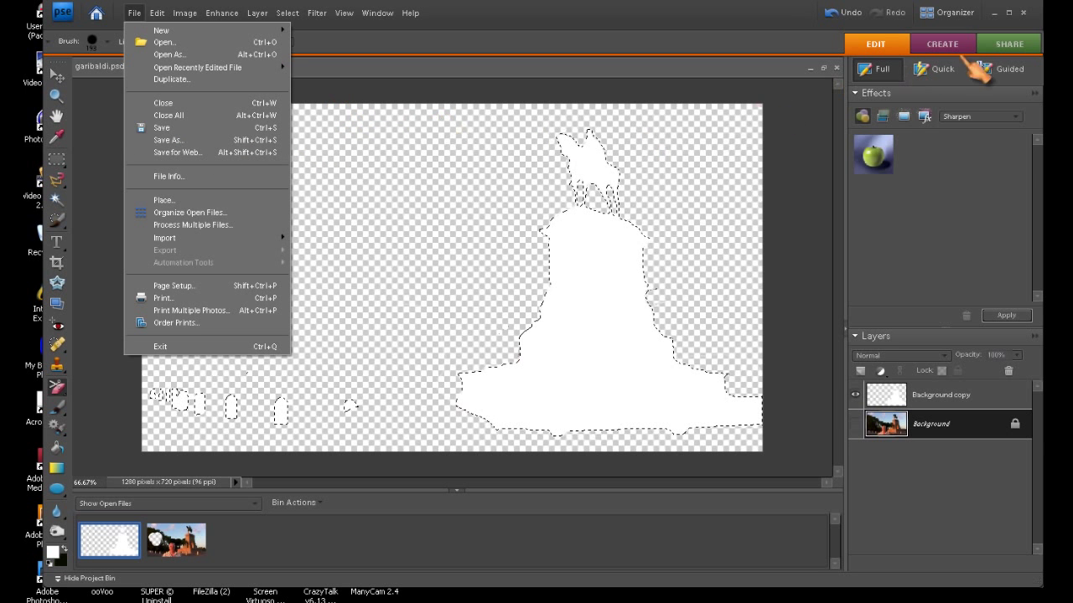
{"action": "left_click", "coordinate": [994, 12]}
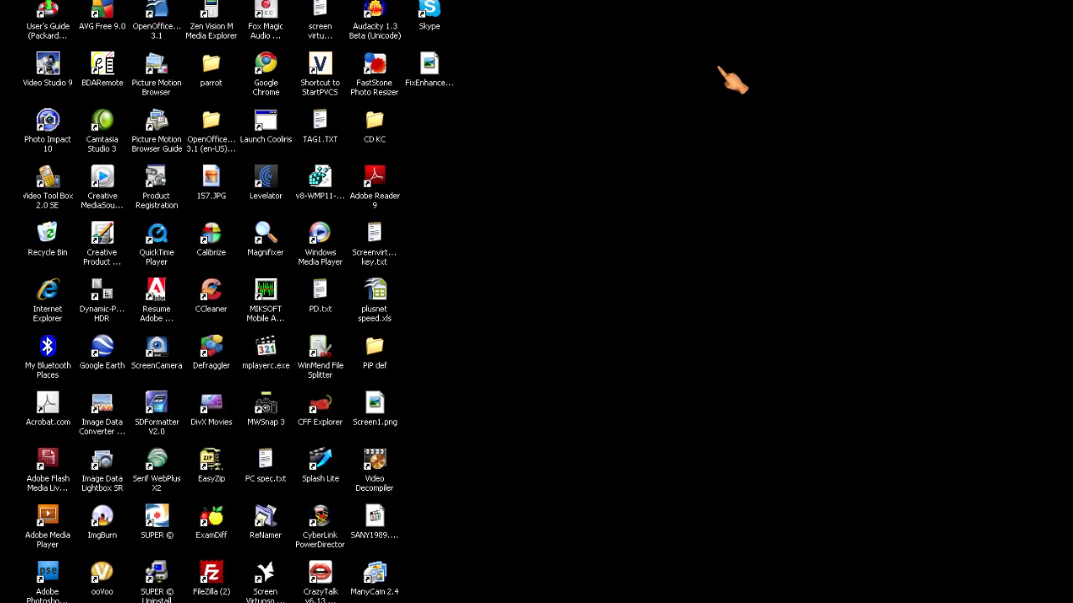
- Browse from My Computer to C:\Program Files\CyberLink\PowerDirector\Masks
{"action": "left_click", "coordinate": [335, 602]}
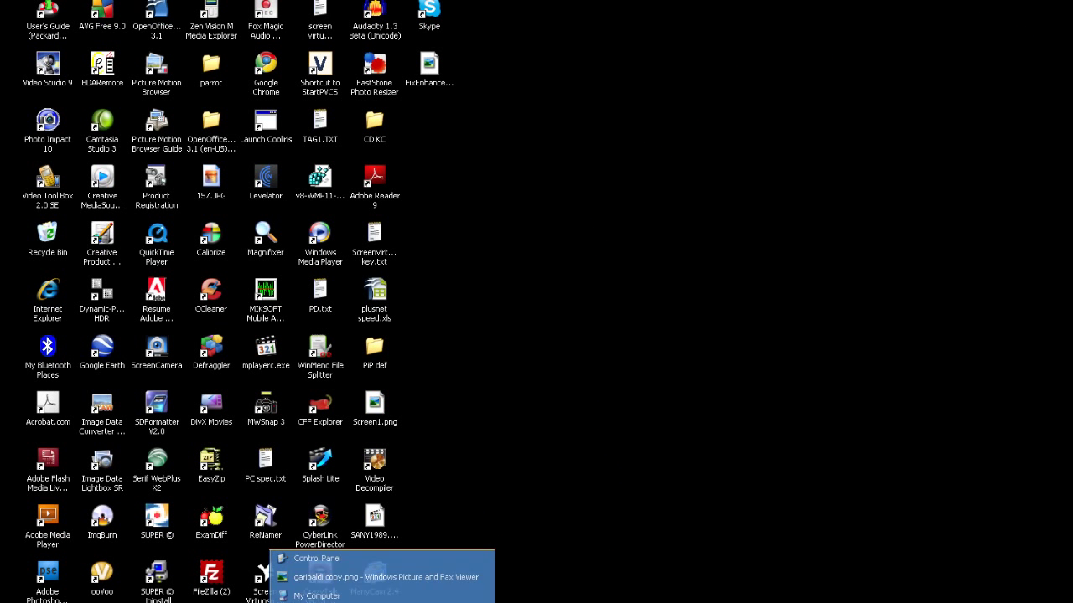
{"action": "left_click", "coordinate": [317, 595]}
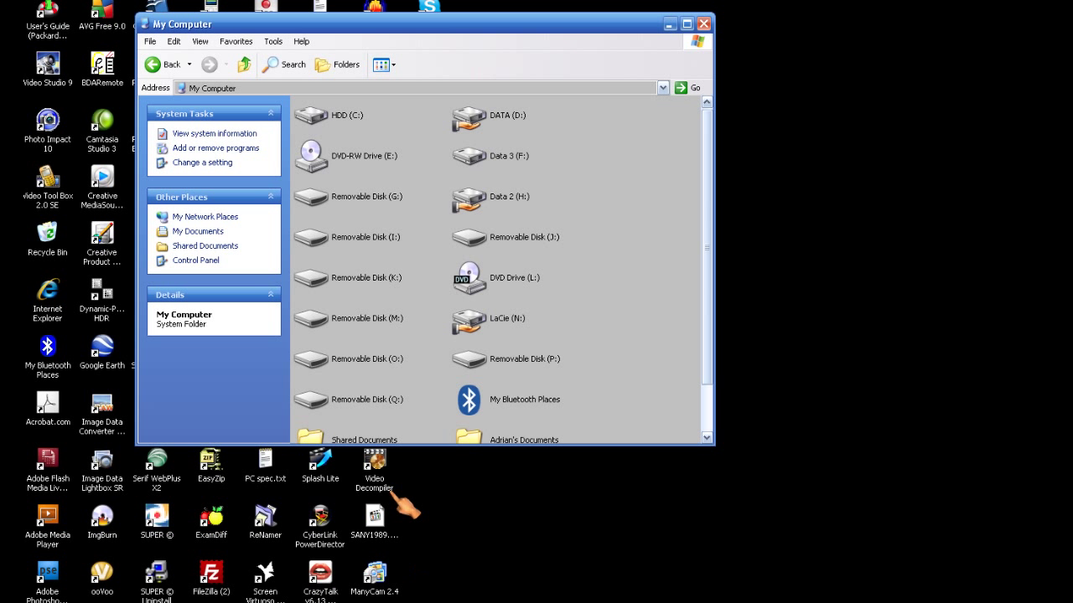
{"action": "left_click", "coordinate": [350, 117]}
{"action": "double_click", "coordinate": [352, 121]}
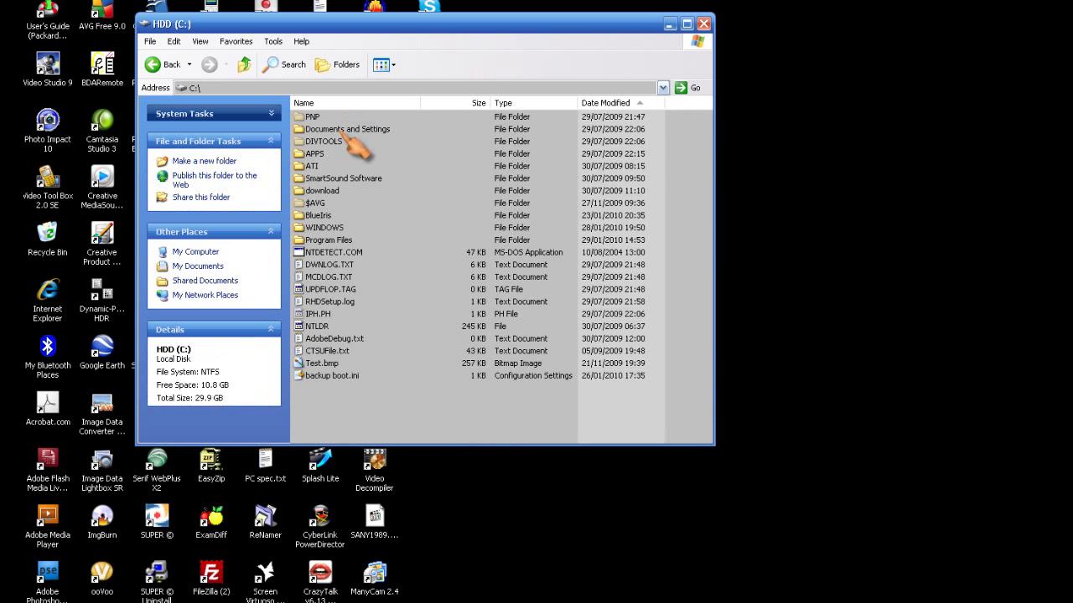
{"action": "double_click", "coordinate": [331, 242]}
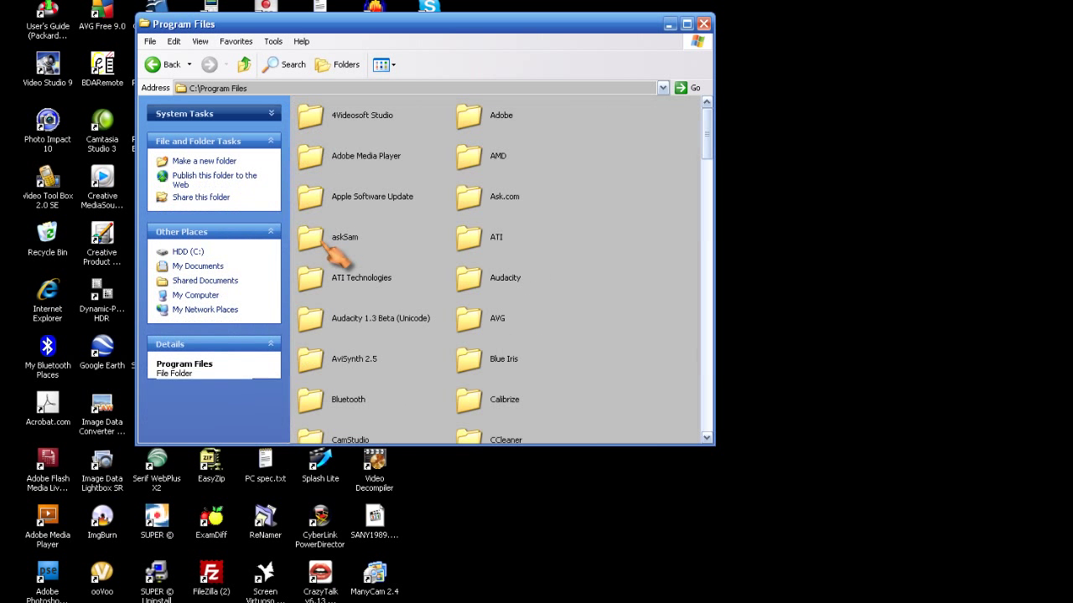
{"action": "scroll", "coordinate": [567, 392], "scroll_direction": "down", "scroll_amount": 5}
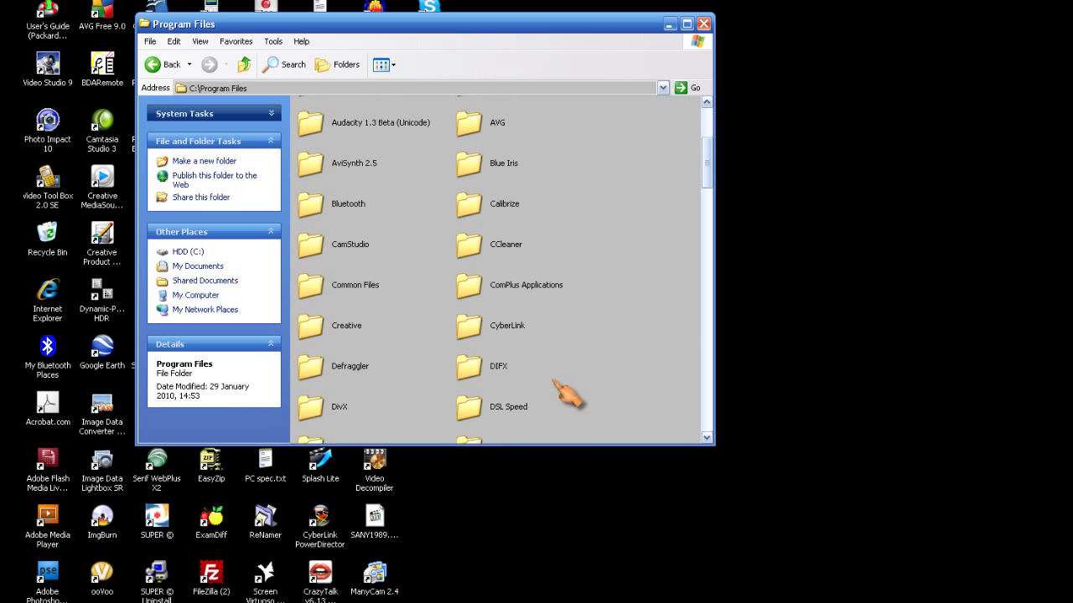
{"action": "double_click", "coordinate": [503, 339]}
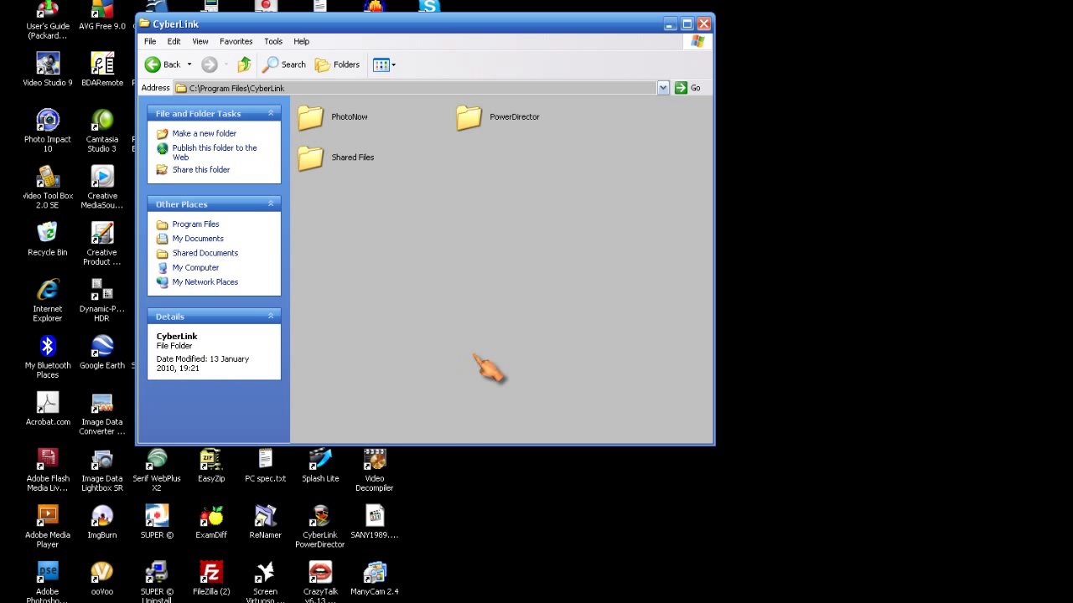
{"action": "double_click", "coordinate": [477, 122]}
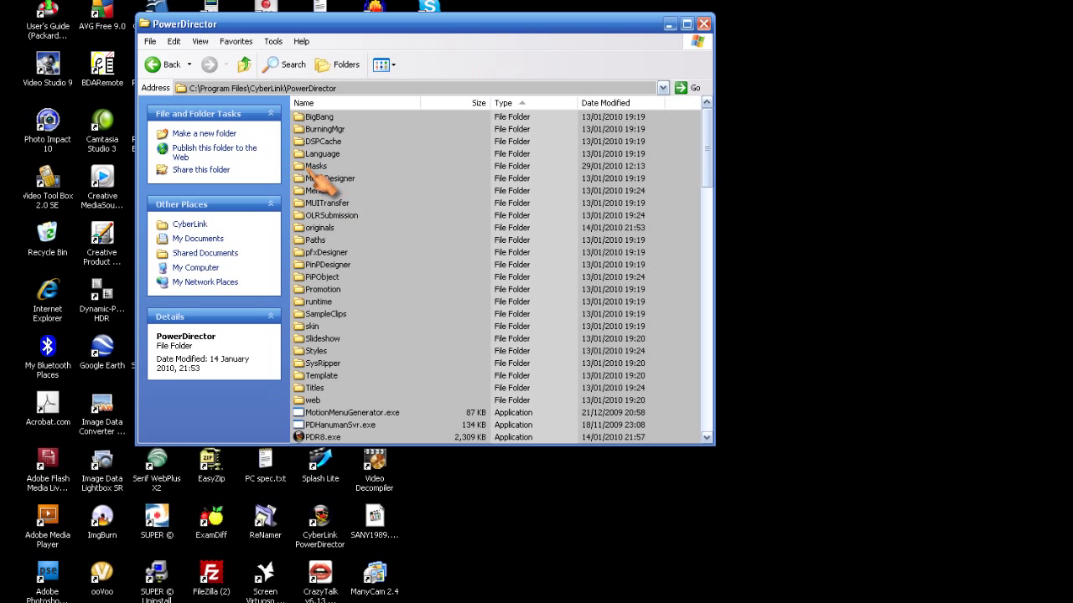
{"action": "double_click", "coordinate": [317, 167]}
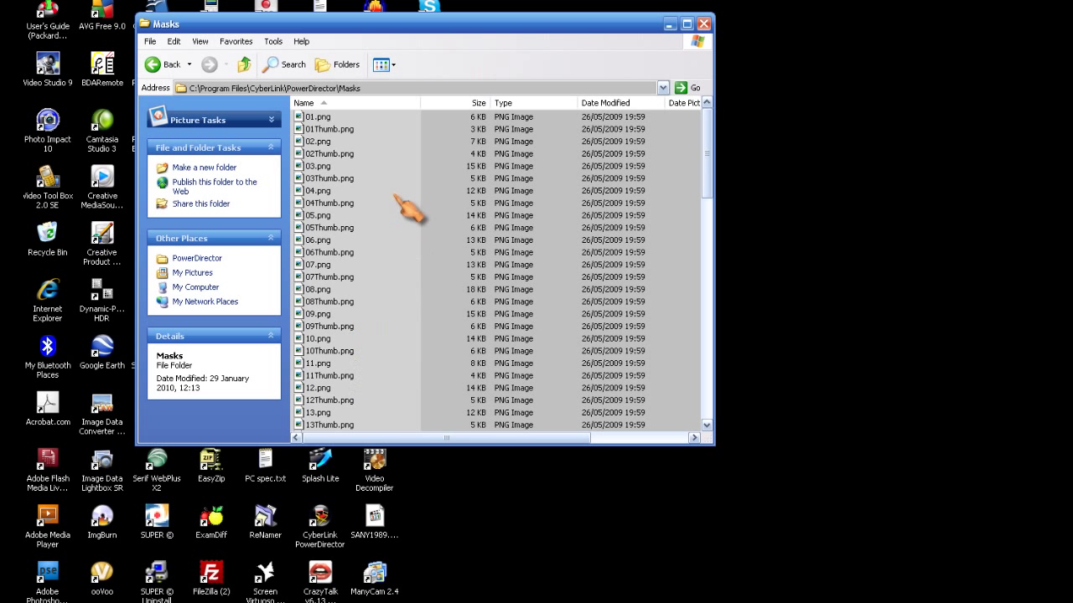
{"action": "mouse_move", "coordinate": [394, 181]}
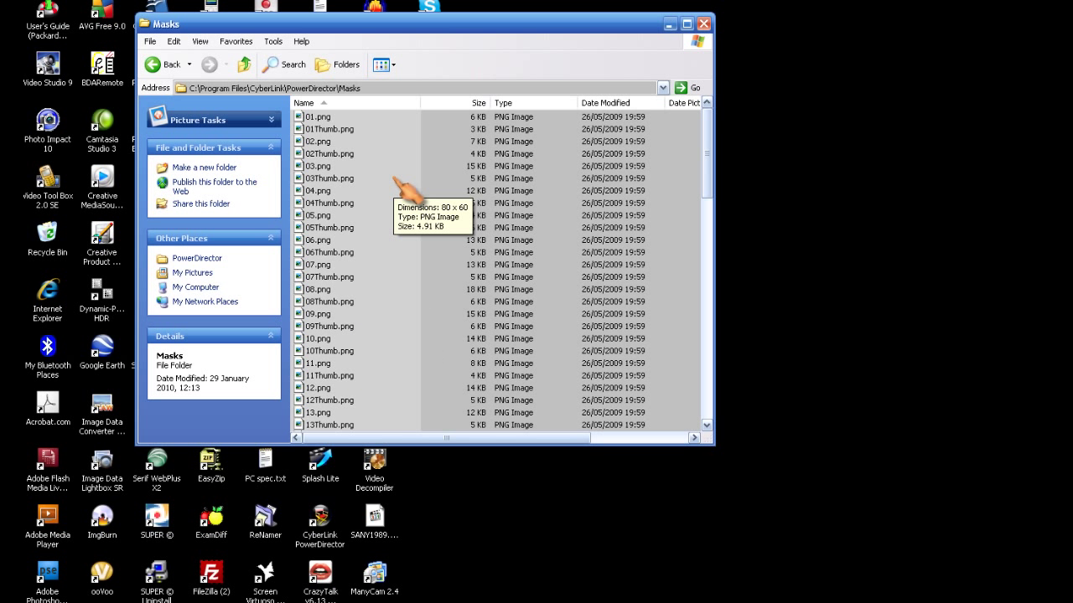
{"action": "mouse_move", "coordinate": [325, 121]}
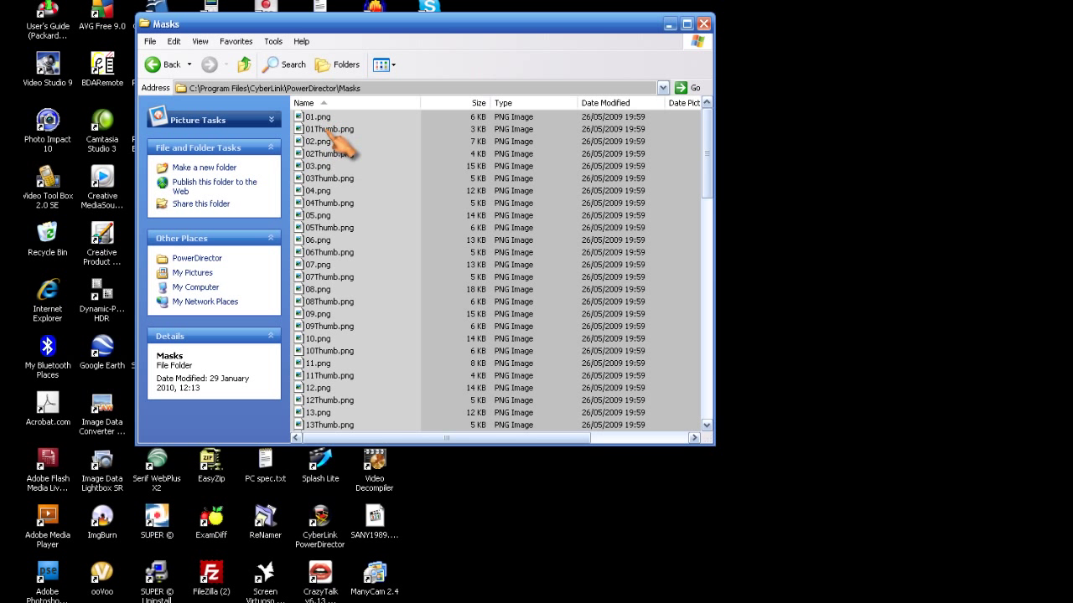
{"action": "mouse_move", "coordinate": [342, 143]}
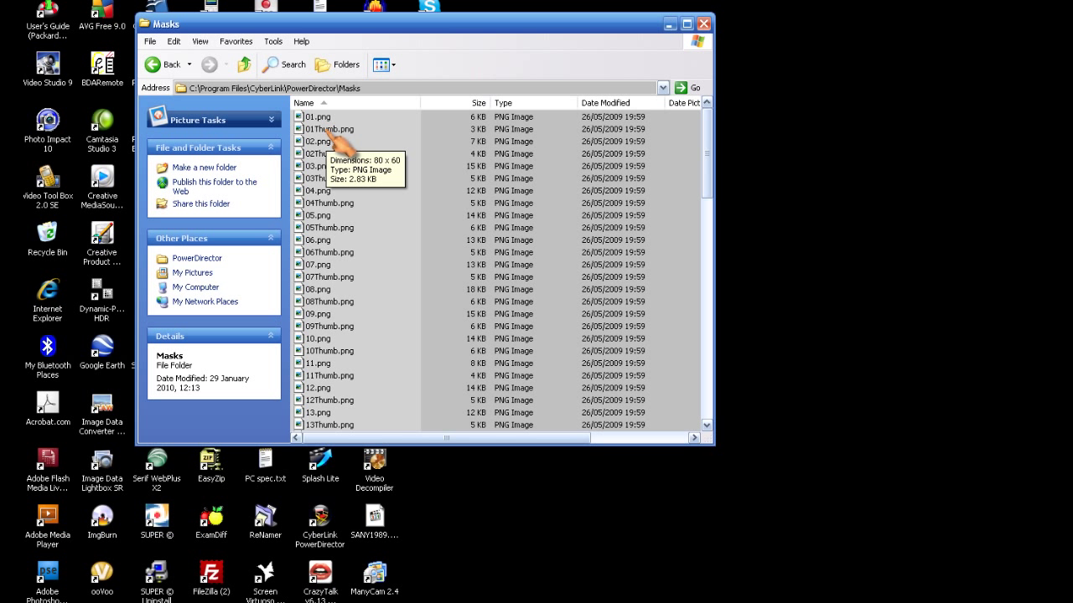
- Scroll to the bottom of the Masks list to reveal 43-garibaldi.png and 43-garibaldiThumb.png
{"action": "left_click_drag", "start_coordinate": [707, 166], "coordinate": [709, 394]}
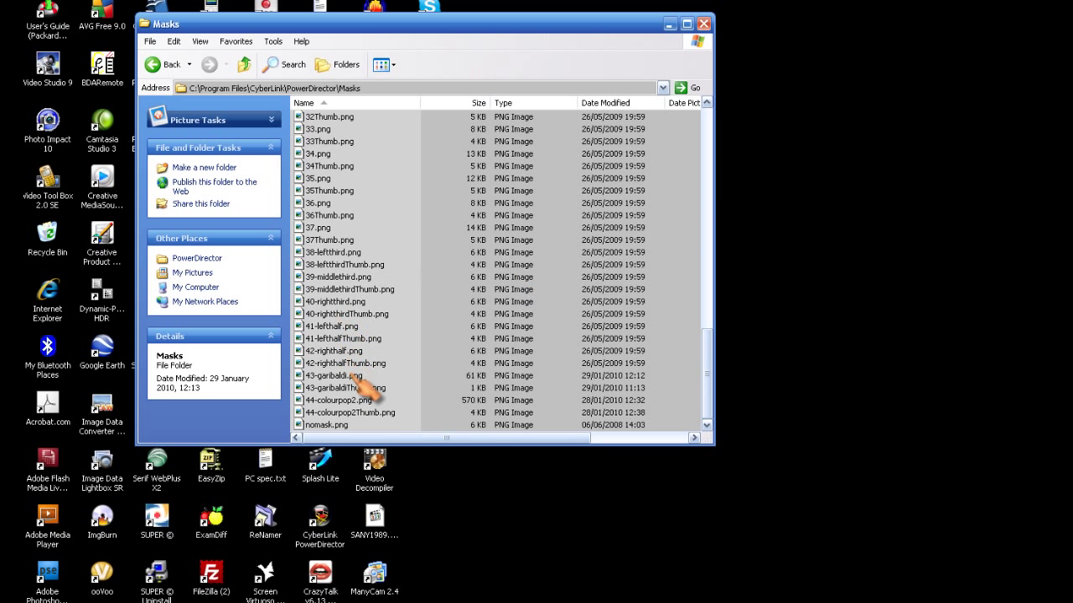